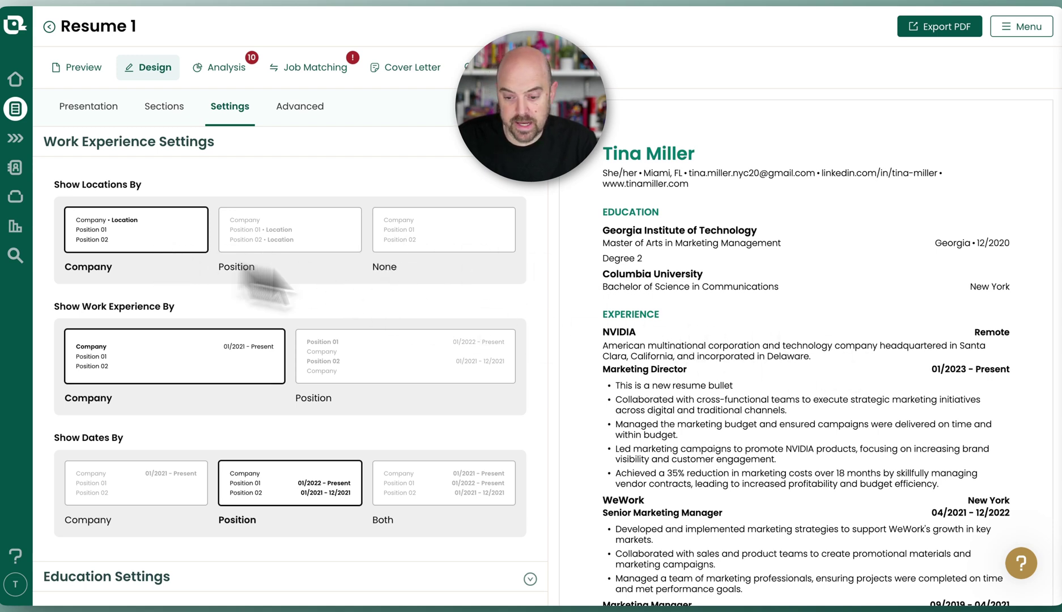
Try showing work experience locations by position, and set Show Locations By to None
left_click(294, 249)
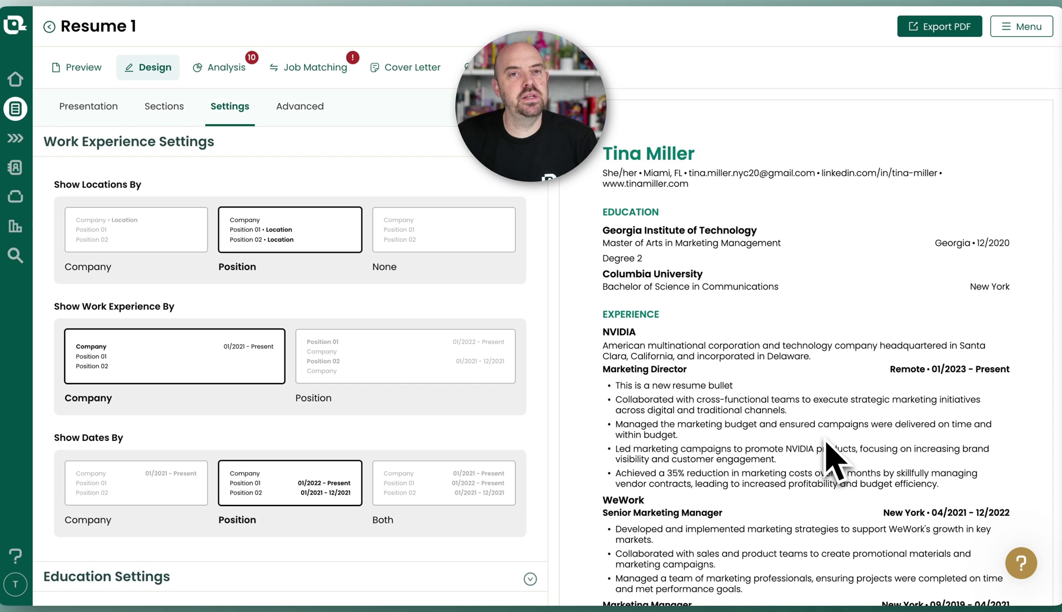
left_click(504, 238)
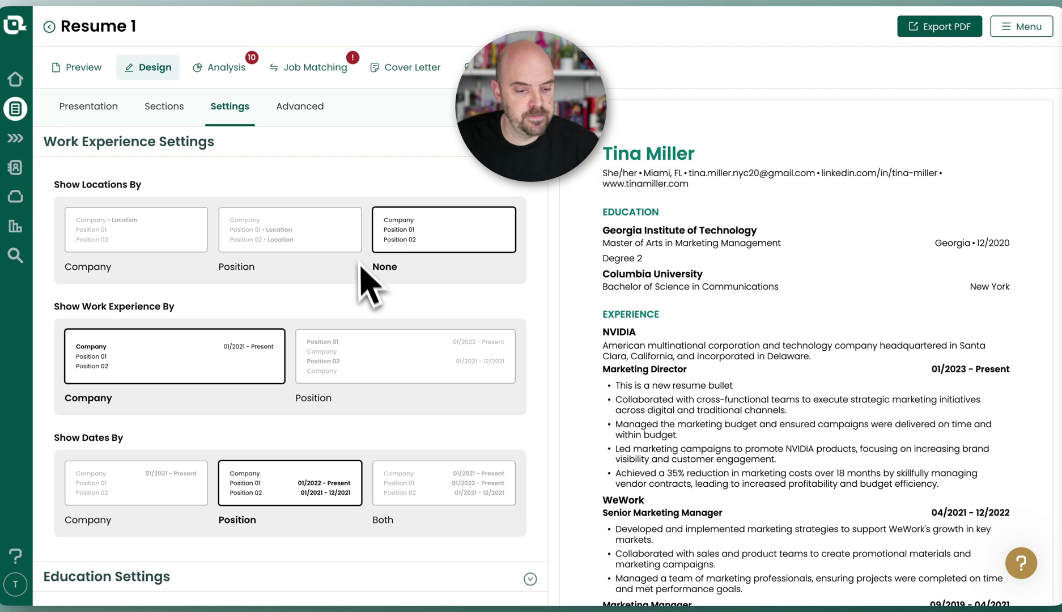
Check the WeWork entry with its two positions in the resume preview and set Show Dates By to Company
scroll(371, 298, "down", 1)
scroll(368, 298, "down", 3)
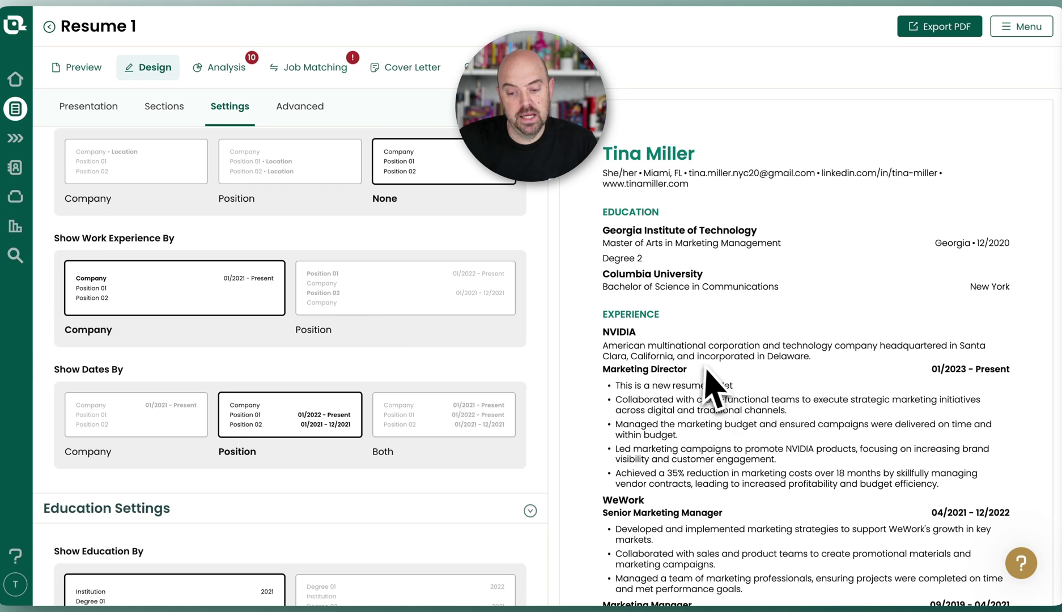
scroll(714, 383, "down", 3)
scroll(717, 386, "down", 2)
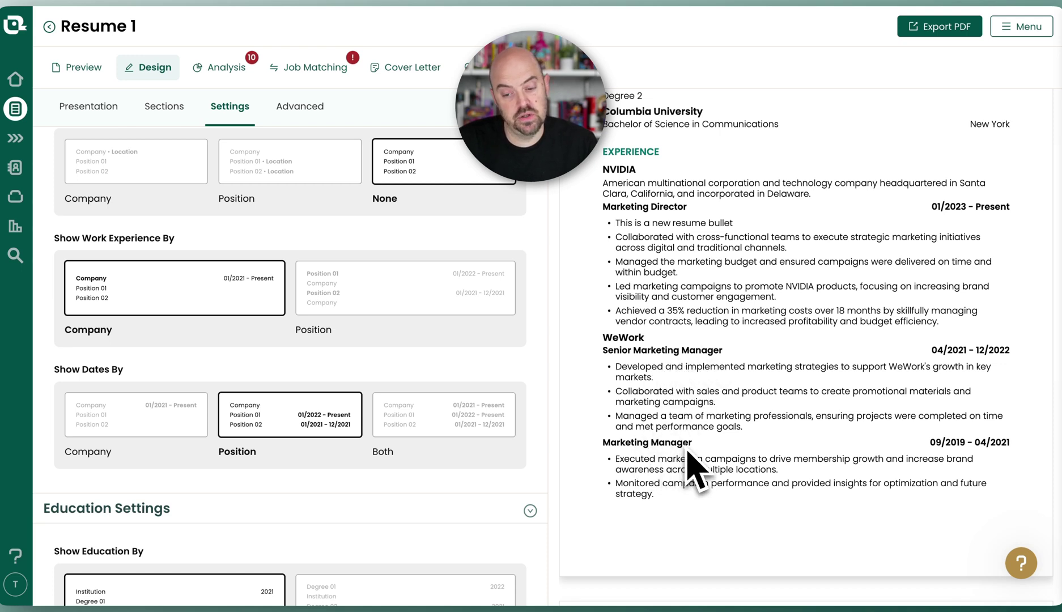
left_click_drag(602, 338, 645, 338)
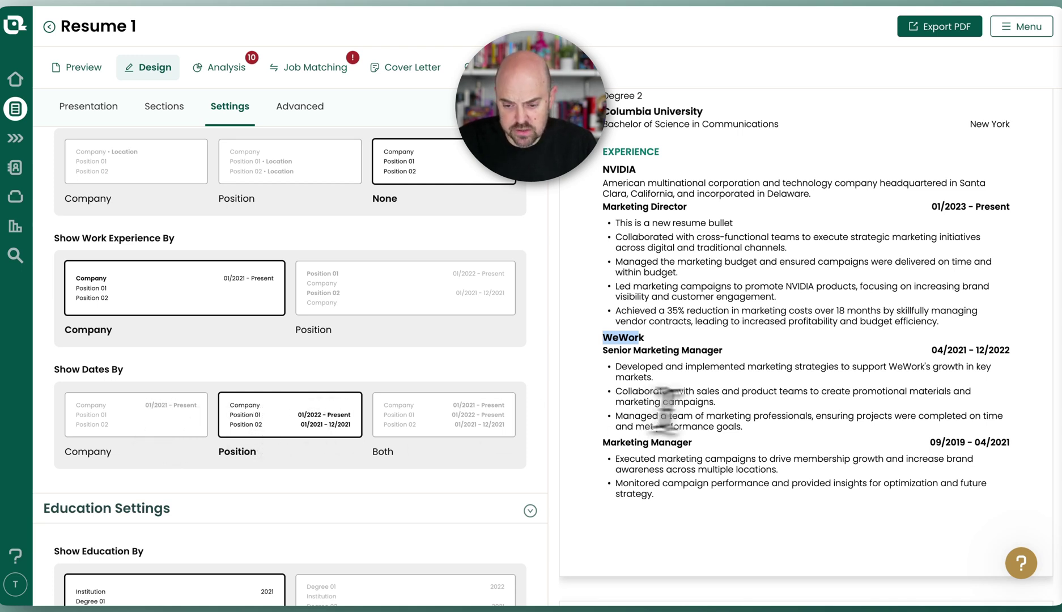
left_click(105, 421)
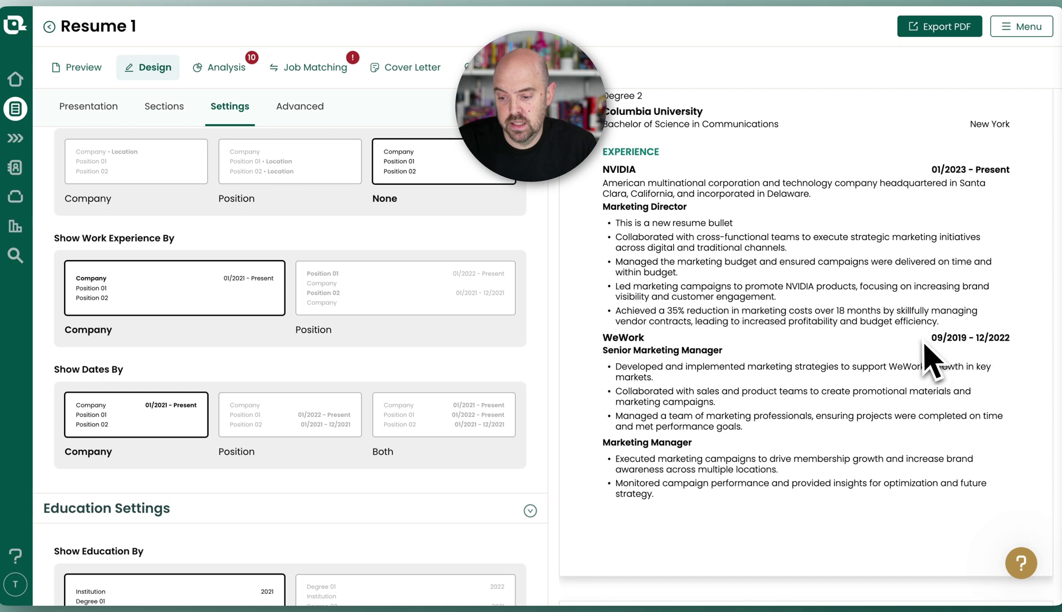
Examine the WeWork date range and how the education and experience entries are laid out in the resume preview
left_click_drag(930, 338, 999, 338)
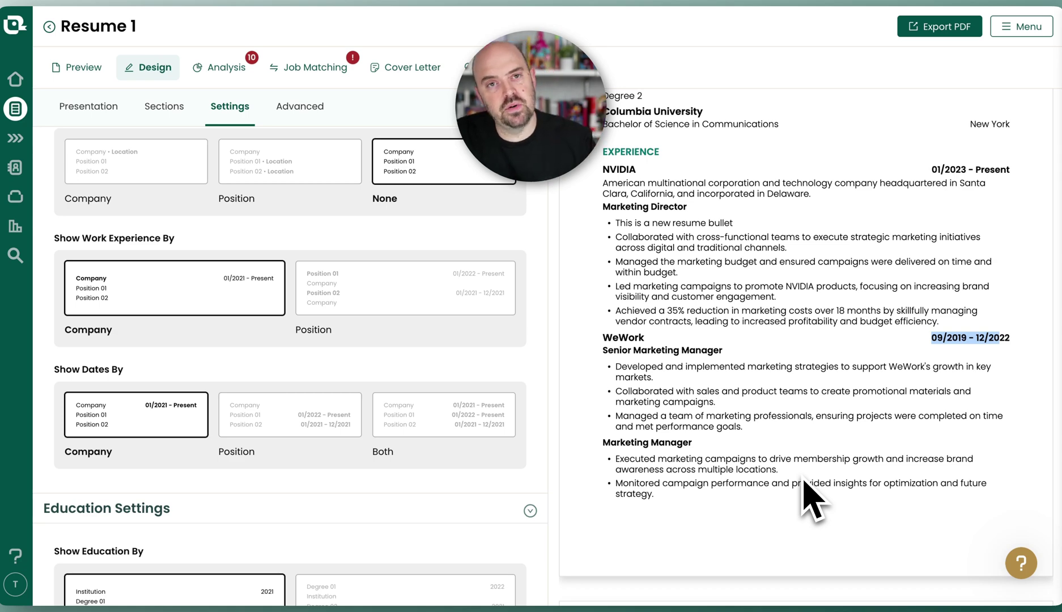
scroll(736, 386, "up", 3)
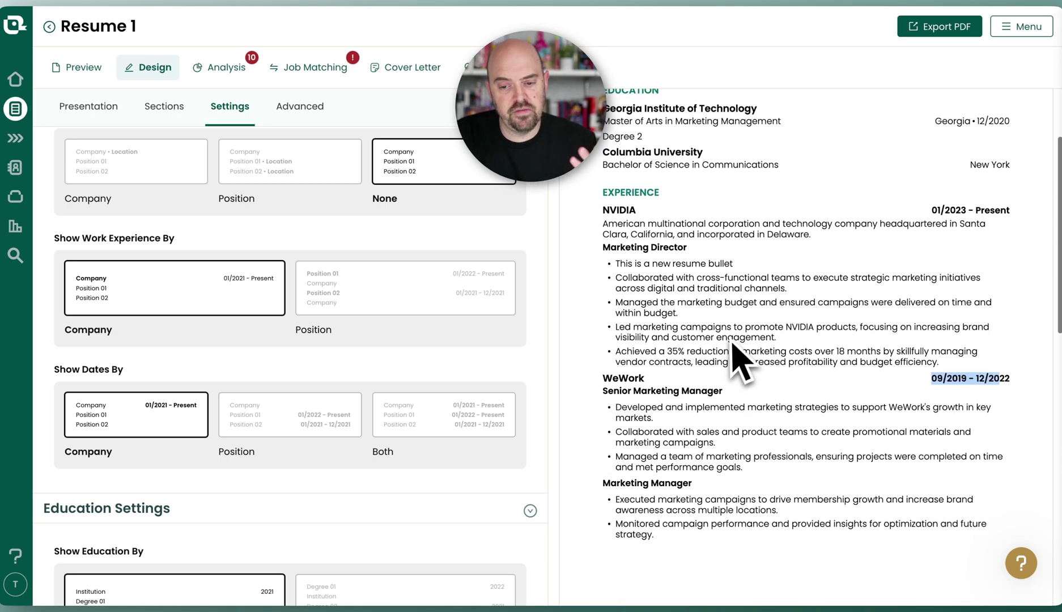
left_click_drag(605, 150, 627, 536)
left_click_drag(627, 497, 629, 567)
left_click(648, 165)
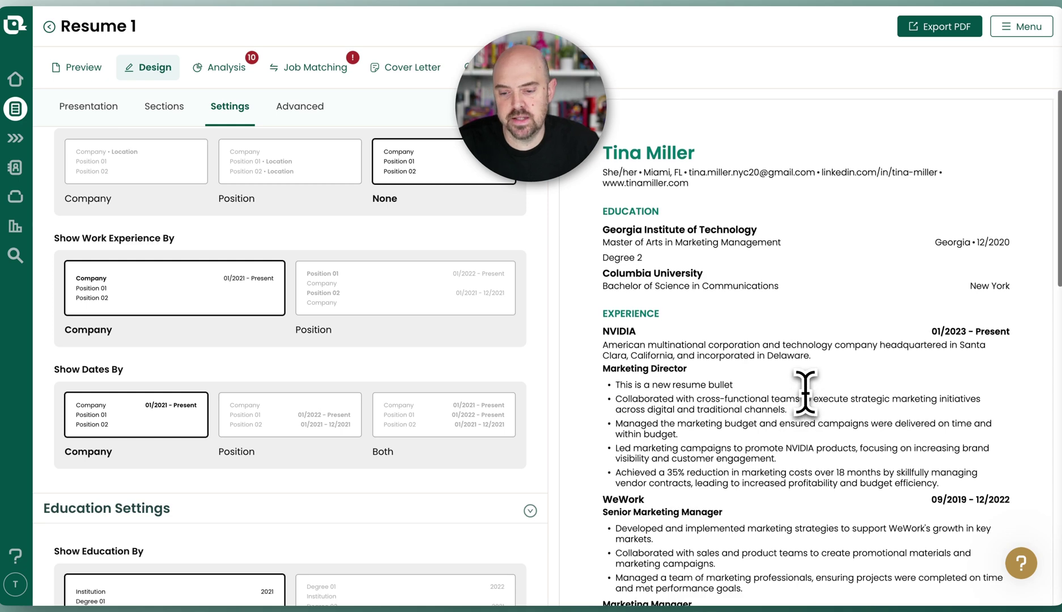
scroll(807, 399, "down", 1)
scroll(805, 393, "down", 4)
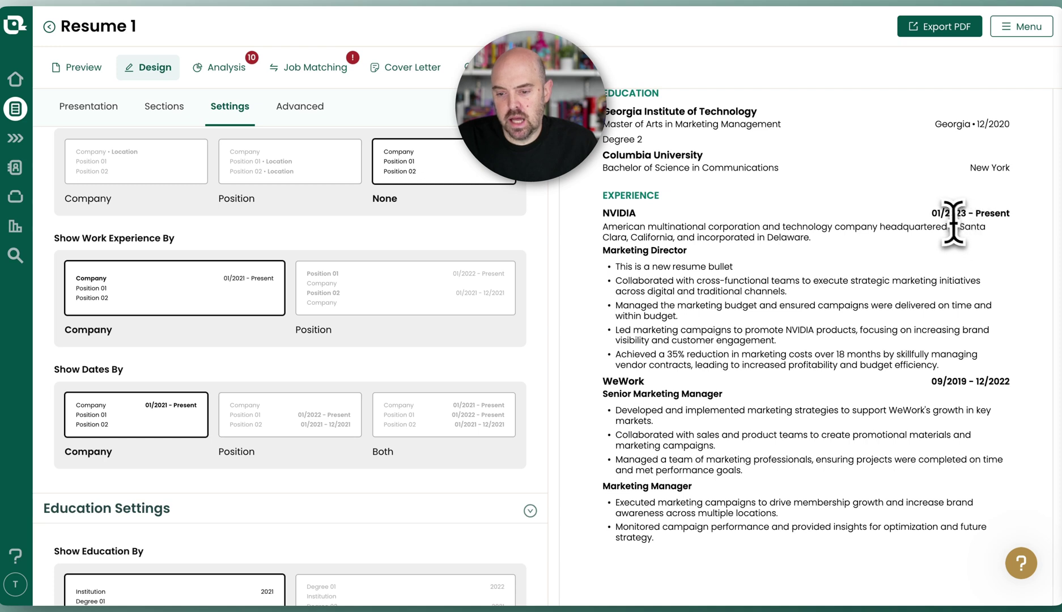
Compare showing dates by Position, Company and Both, and return Show Dates By to Company
left_click(327, 430)
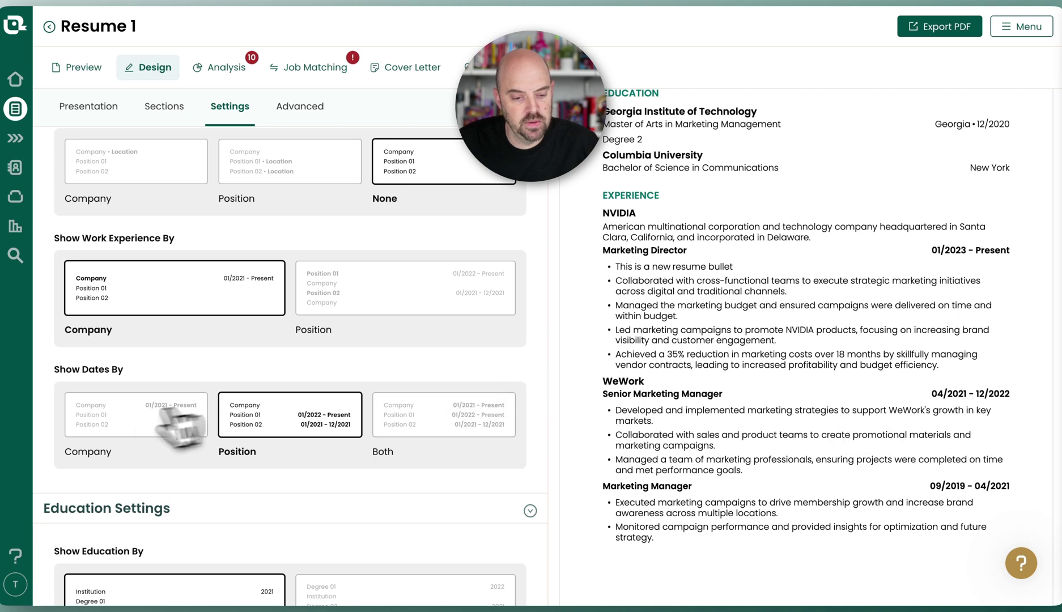
left_click(110, 428)
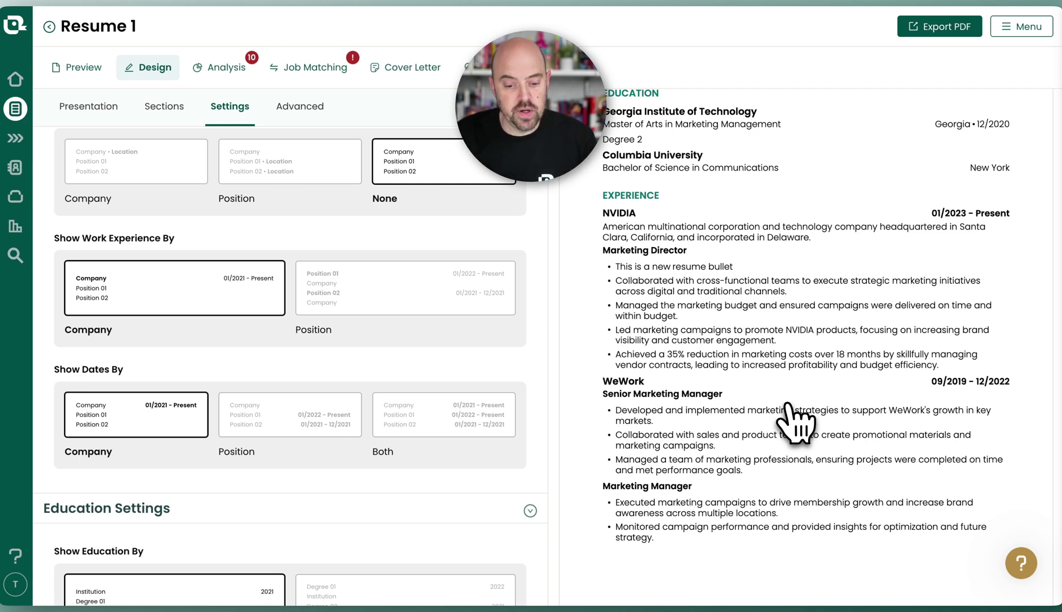
left_click(447, 429)
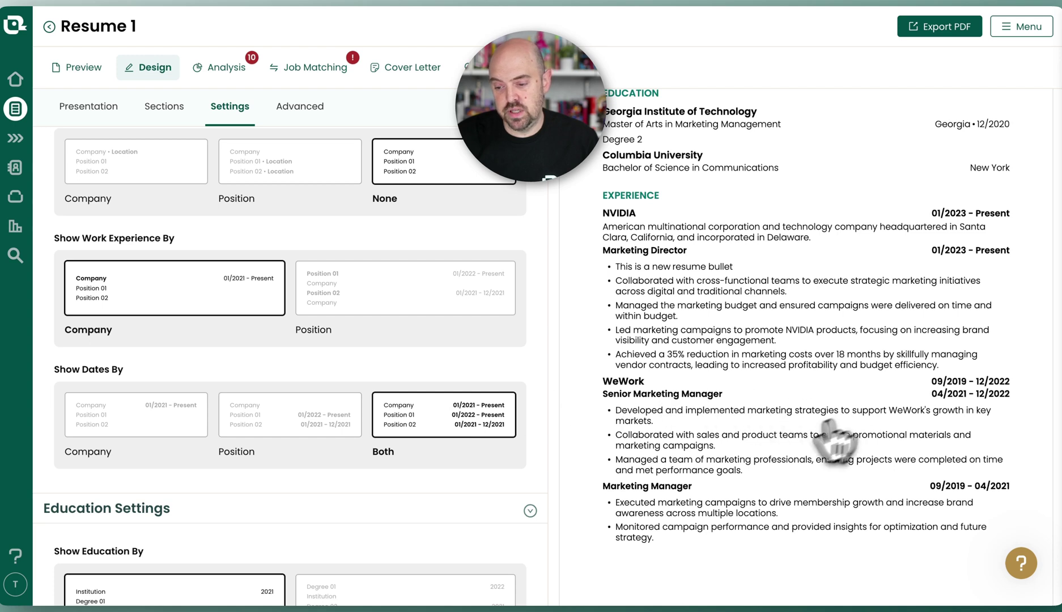
left_click(105, 429)
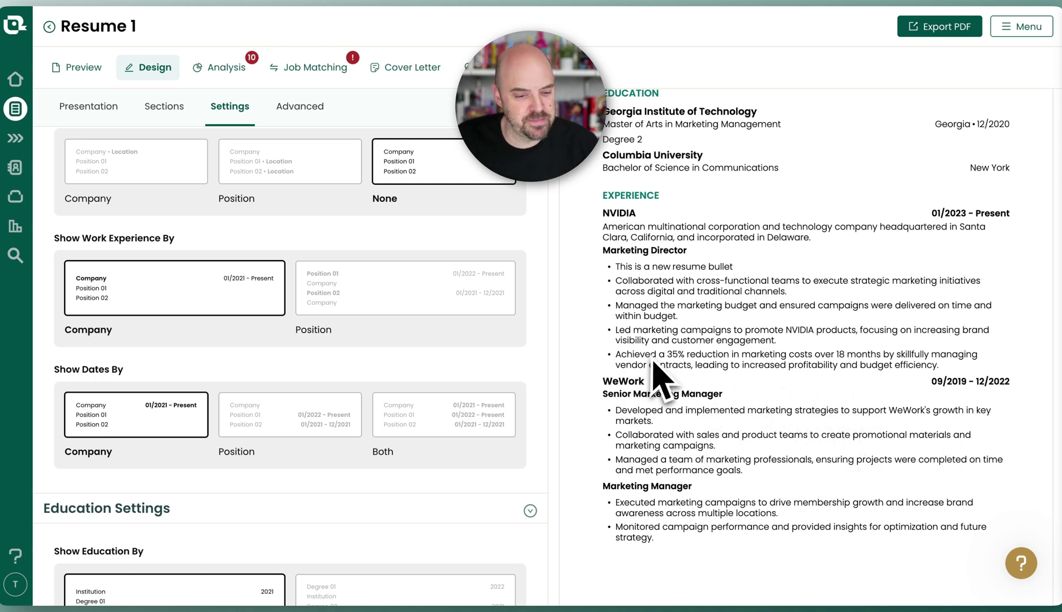
Set Show Work Experience By to Position and check the Senior Marketing Manager title in the preview
left_click_drag(66, 238, 176, 240)
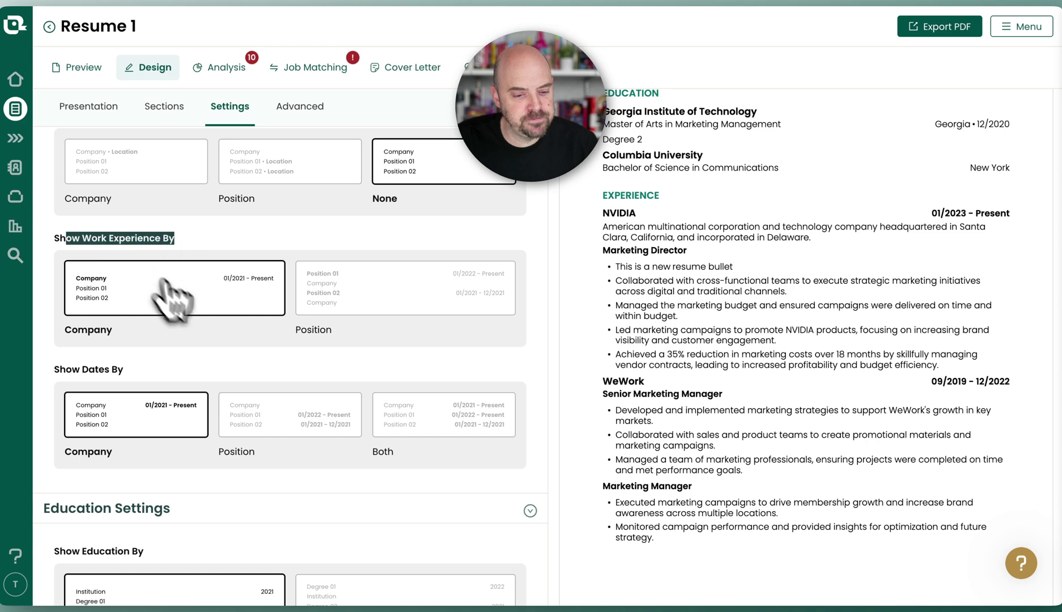
left_click(376, 292)
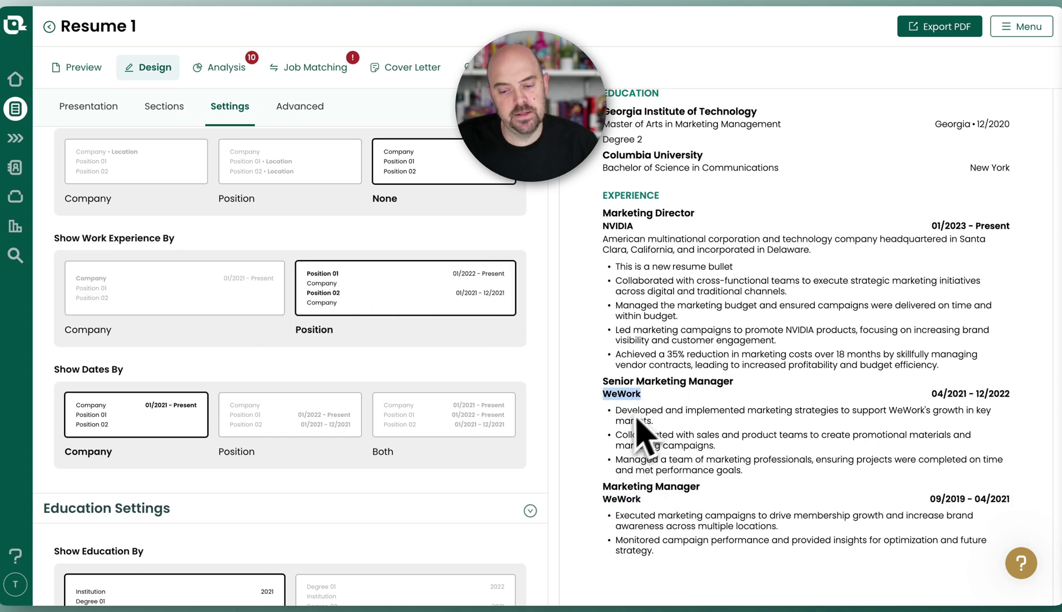
left_click_drag(604, 383, 765, 400)
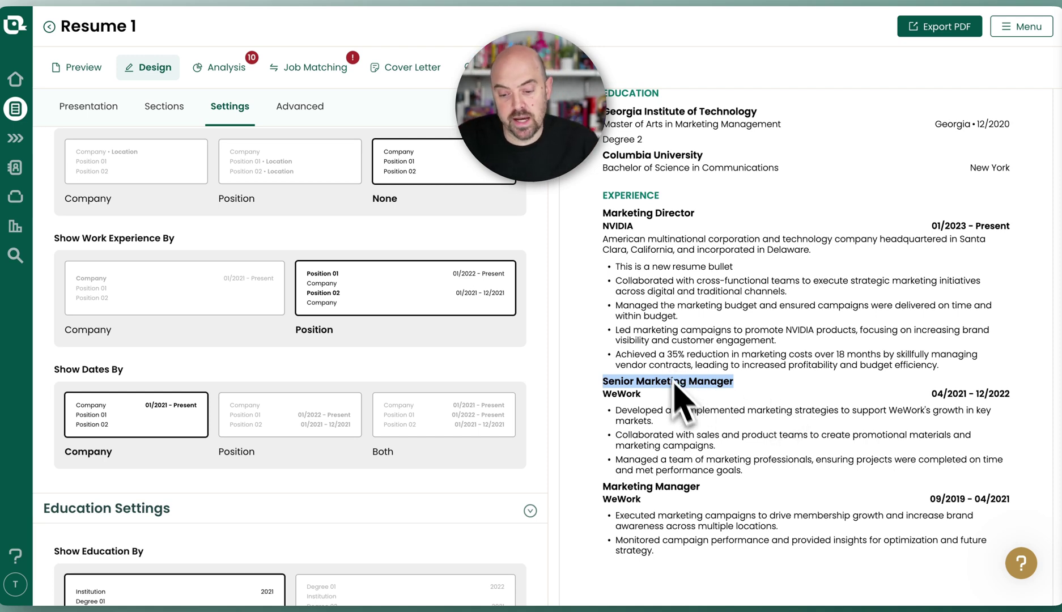
Switch Show Dates By between Position and Company to compare date placement under the position-based layout, ending on Company
left_click(267, 419)
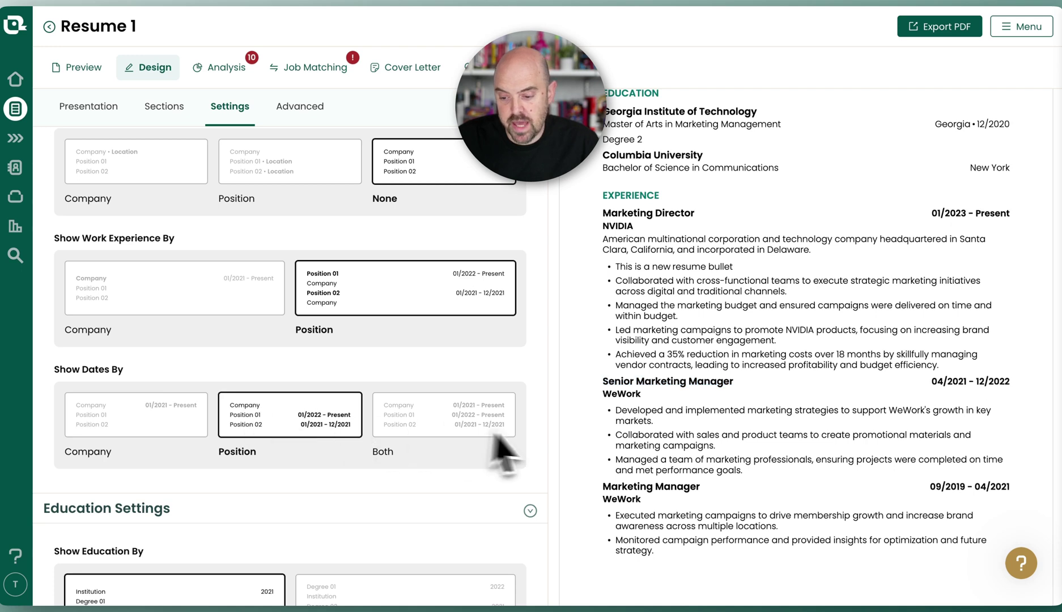
left_click(166, 416)
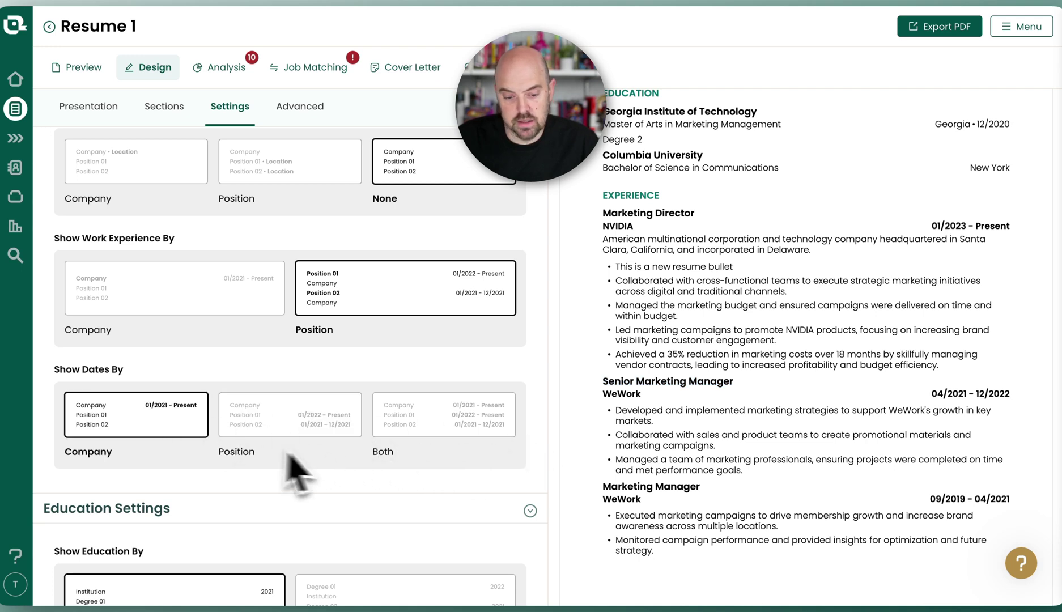
left_click(262, 423)
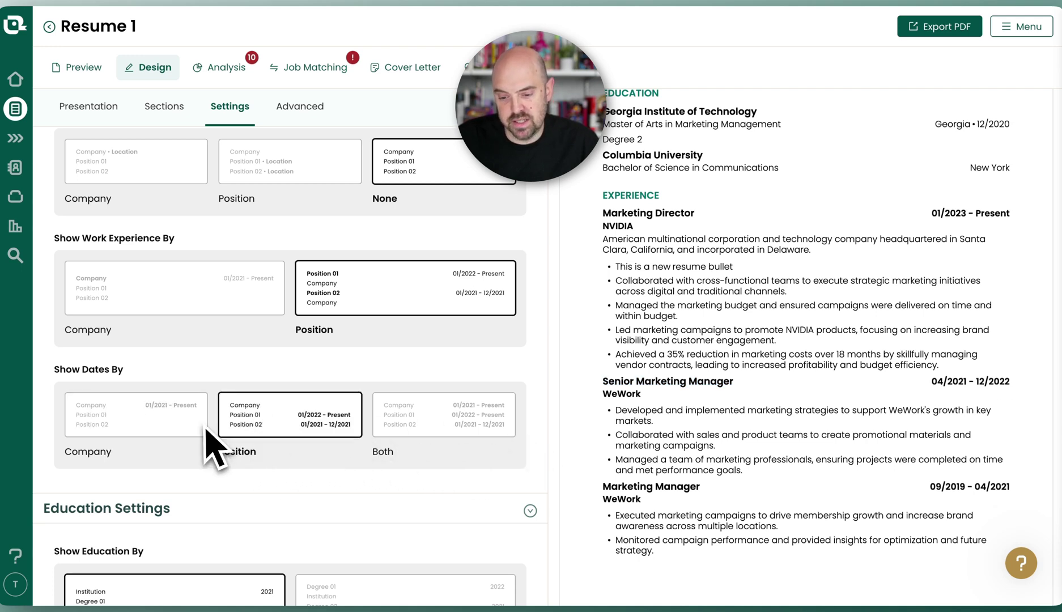
left_click(146, 422)
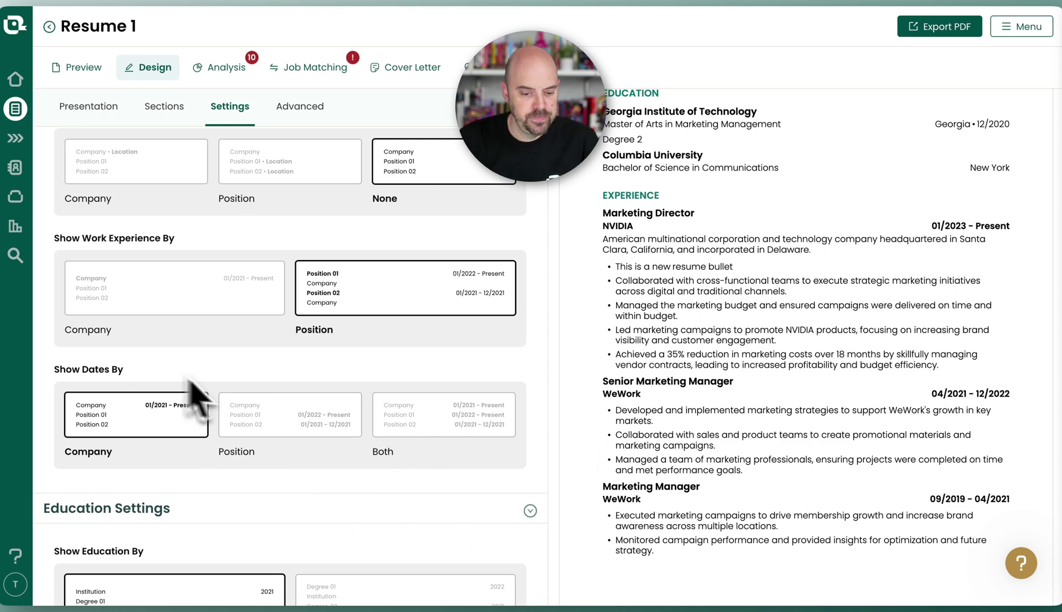
Review the Education Settings, the work experience options and the full resume preview
scroll(226, 399, "down", 2)
scroll(735, 440, "down", 10)
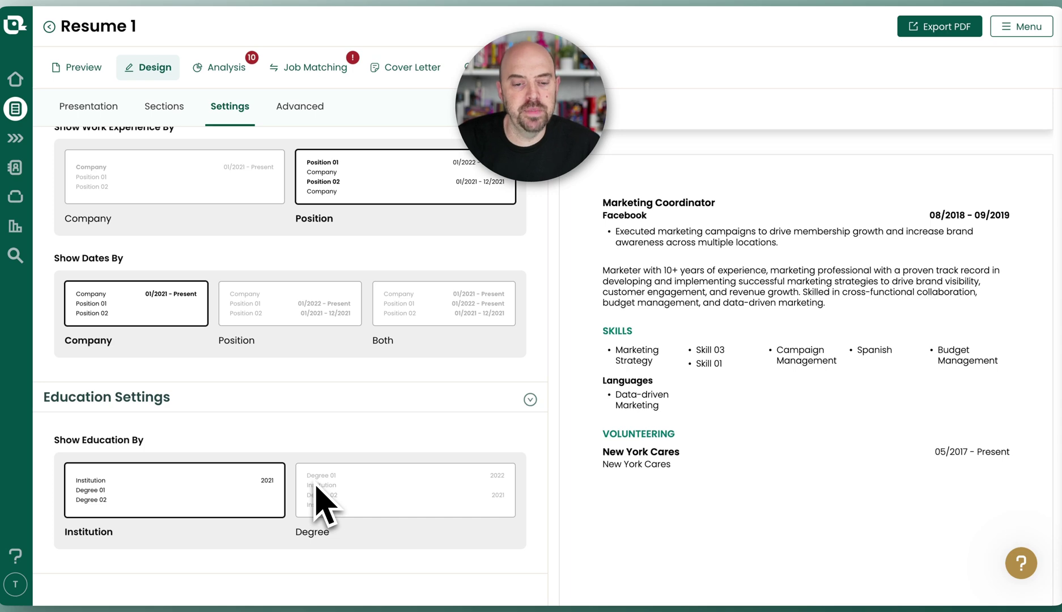
scroll(283, 422, "up", 3)
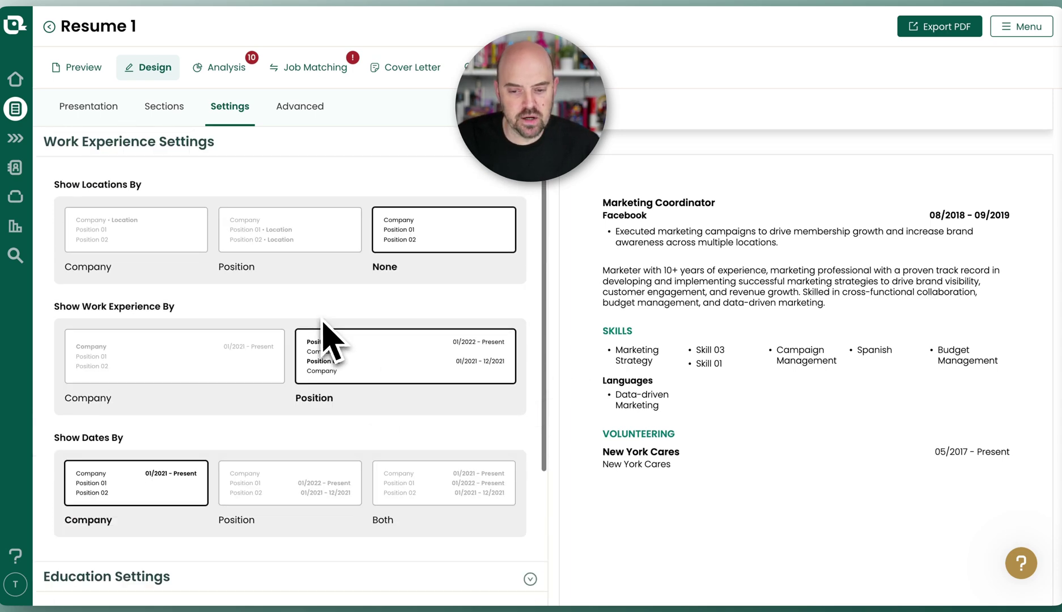
scroll(640, 334, "up", 10)
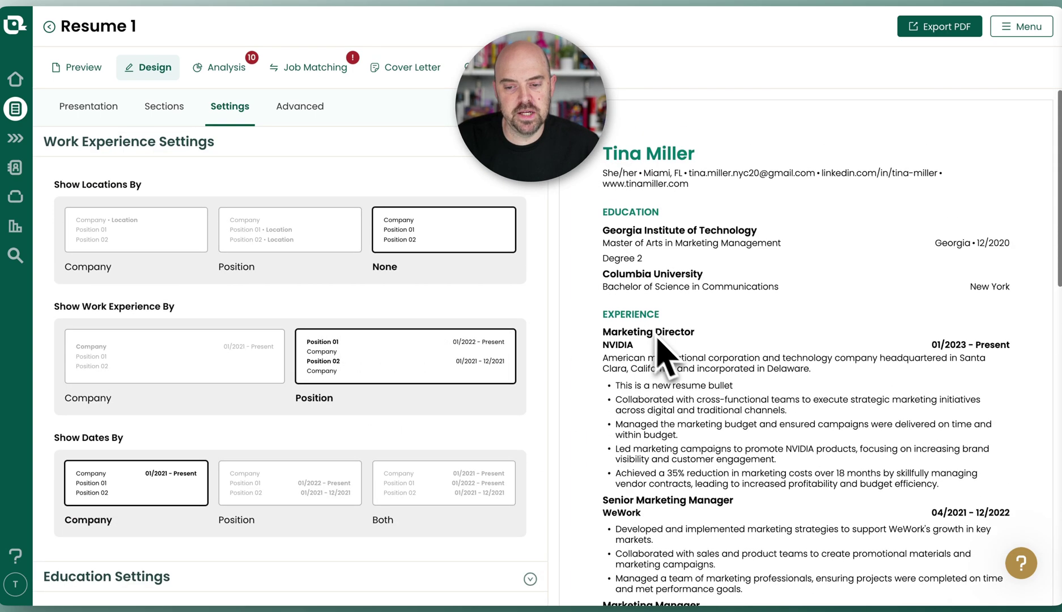
scroll(688, 379, "down", 2)
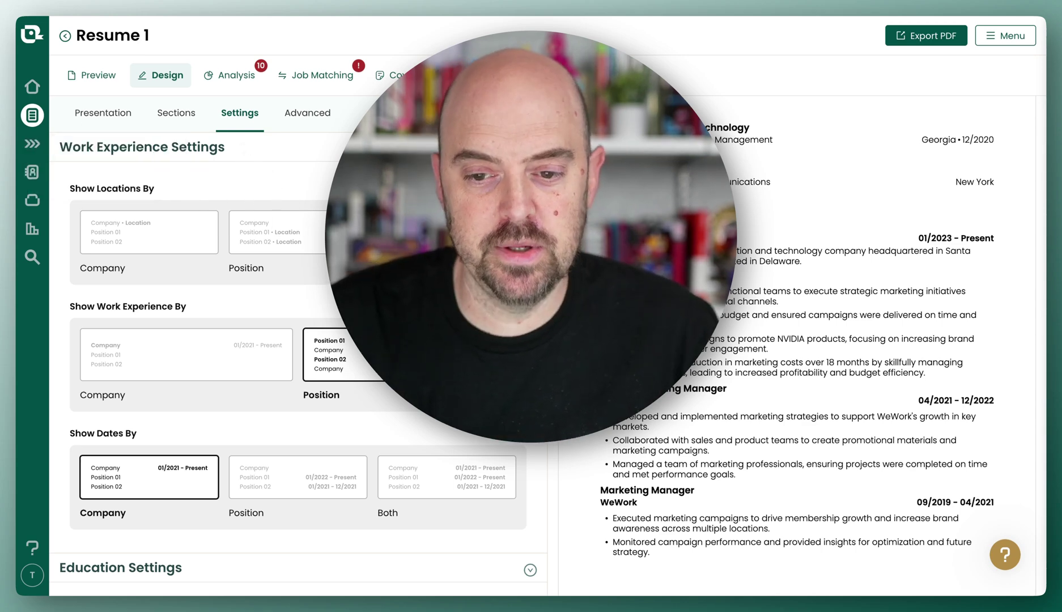
scroll(800, 321, "up", 2)
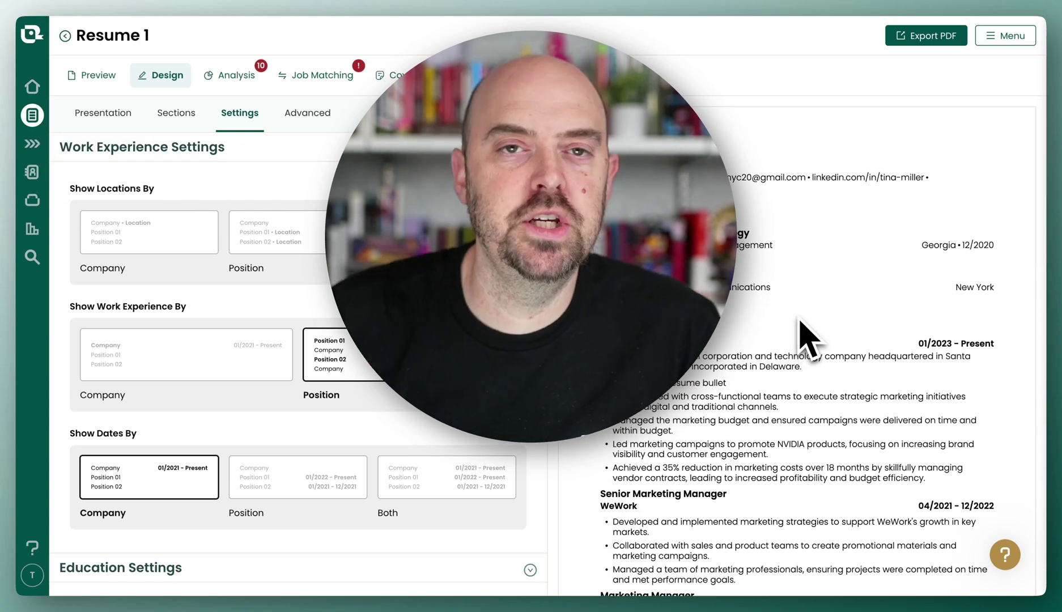